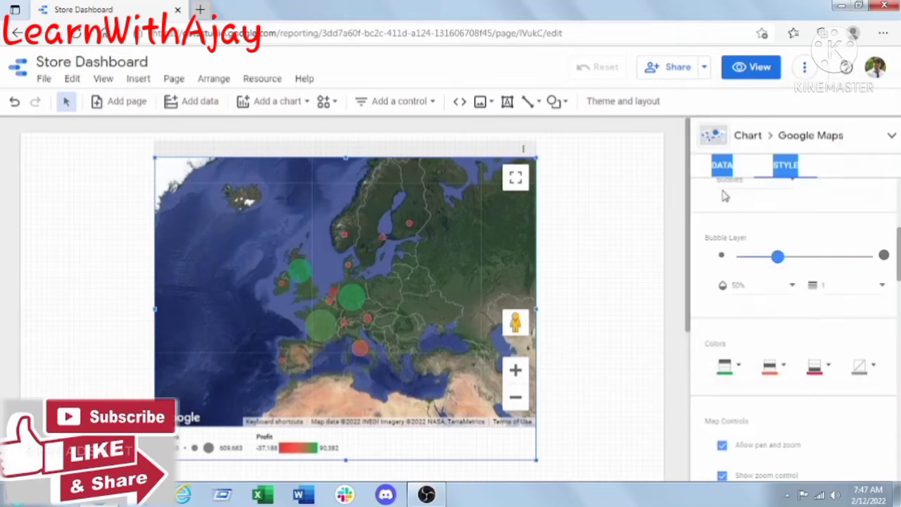
Set the bubble color for the minimum profit value to the theme's magenta.
{"action": "left_click", "coordinate": [833, 371]}
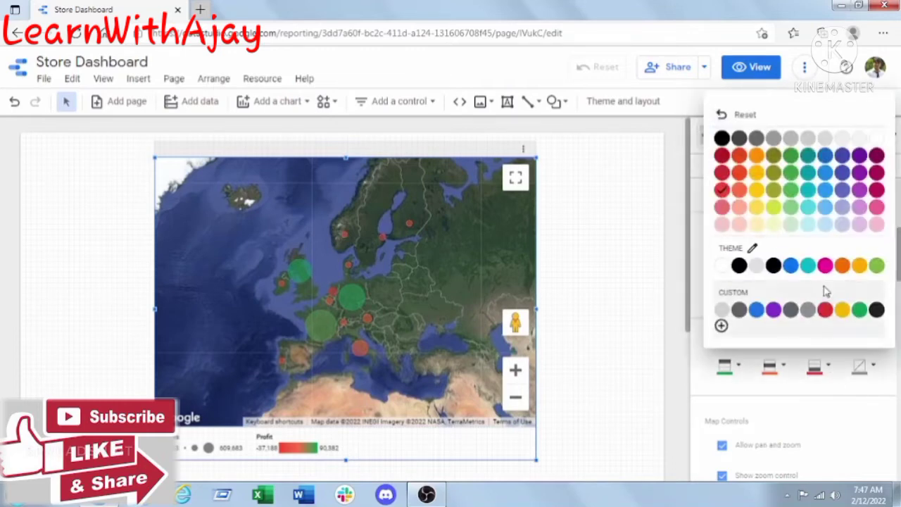
{"action": "left_click", "coordinate": [827, 266]}
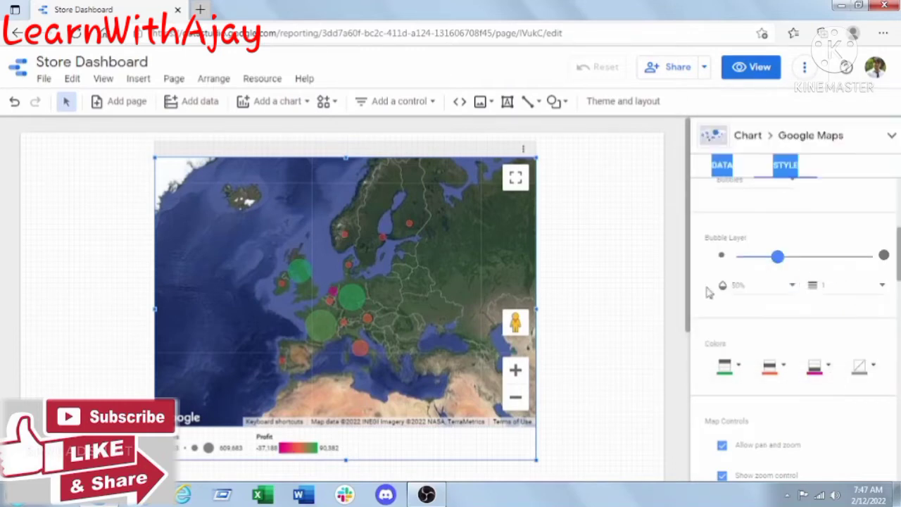
Test the map's pan-and-zoom behaviour by zooming directly on the bubble map in and out around northern Europe.
{"action": "scroll", "coordinate": [701, 299], "scroll_direction": "down", "scroll_amount": 3}
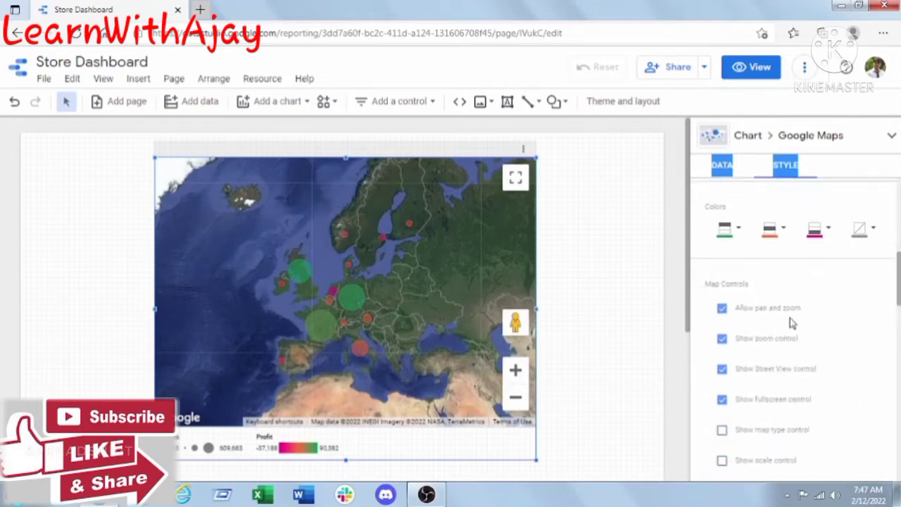
{"action": "scroll", "coordinate": [412, 247], "scroll_direction": "up", "scroll_amount": 3}
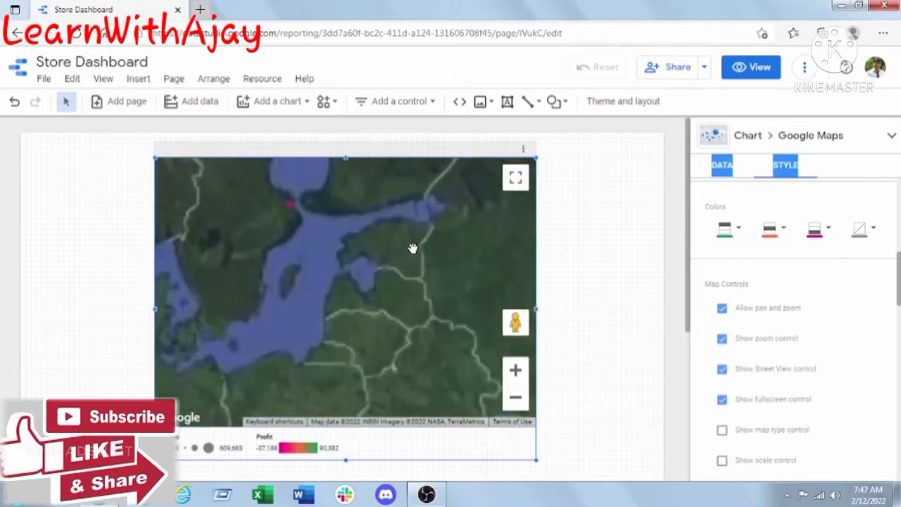
{"action": "scroll", "coordinate": [413, 248], "scroll_direction": "down", "scroll_amount": 3}
{"action": "scroll", "coordinate": [413, 249], "scroll_direction": "up", "scroll_amount": 3}
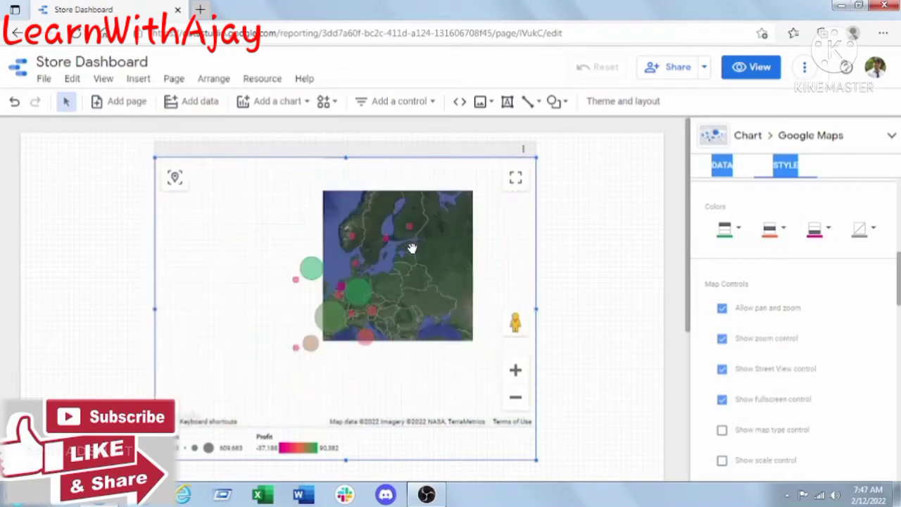
{"action": "scroll", "coordinate": [413, 249], "scroll_direction": "up", "scroll_amount": 1}
{"action": "scroll", "coordinate": [412, 249], "scroll_direction": "down", "scroll_amount": 1}
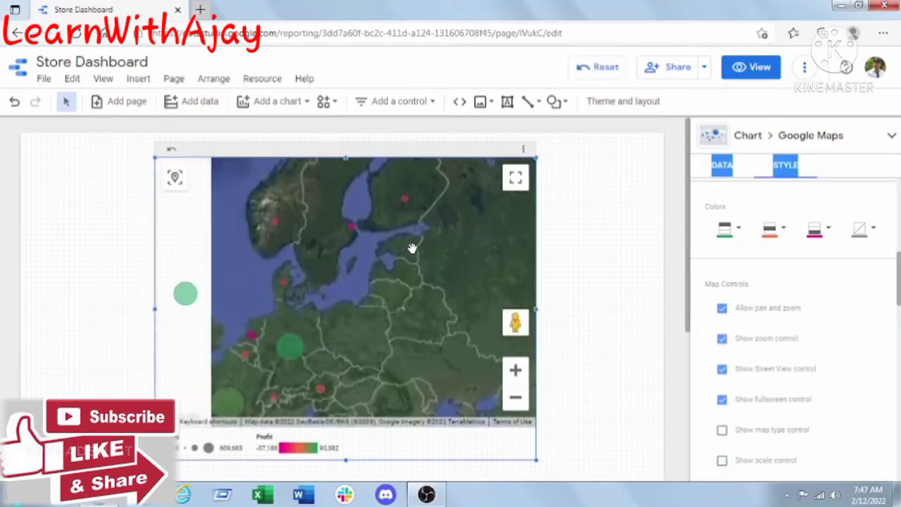
{"action": "scroll", "coordinate": [412, 248], "scroll_direction": "down", "scroll_amount": 2}
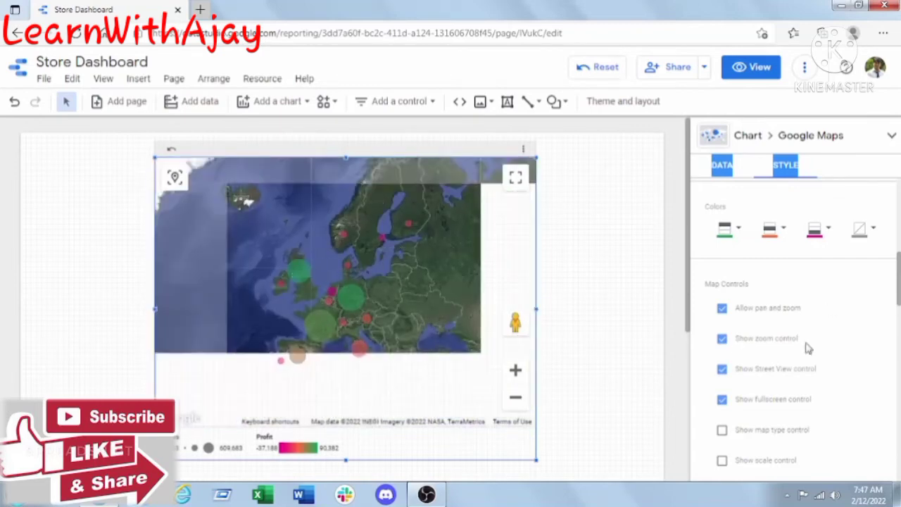
Test the map's built-in zoom control by zooming in and back out over Europe.
{"action": "left_click", "coordinate": [515, 370]}
{"action": "left_click", "coordinate": [515, 371]}
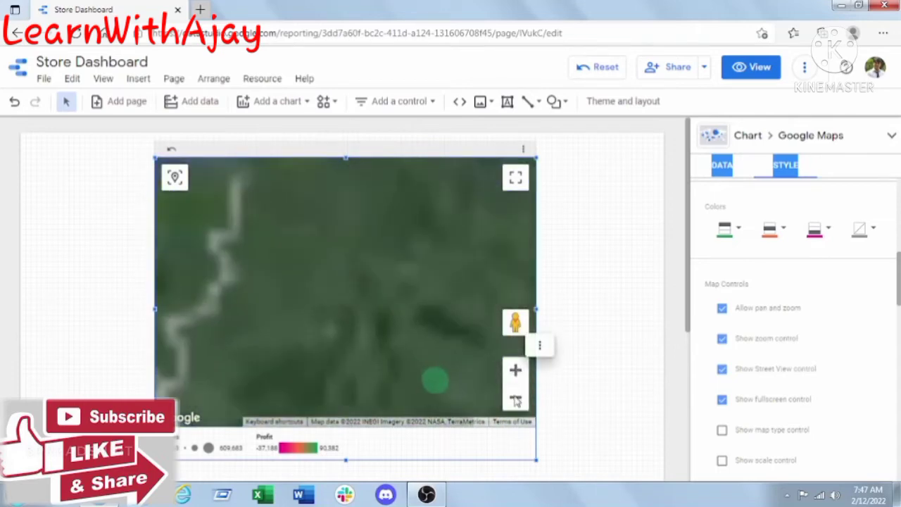
{"action": "left_click", "coordinate": [515, 398]}
{"action": "left_click", "coordinate": [515, 398]}
{"action": "left_click", "coordinate": [515, 400]}
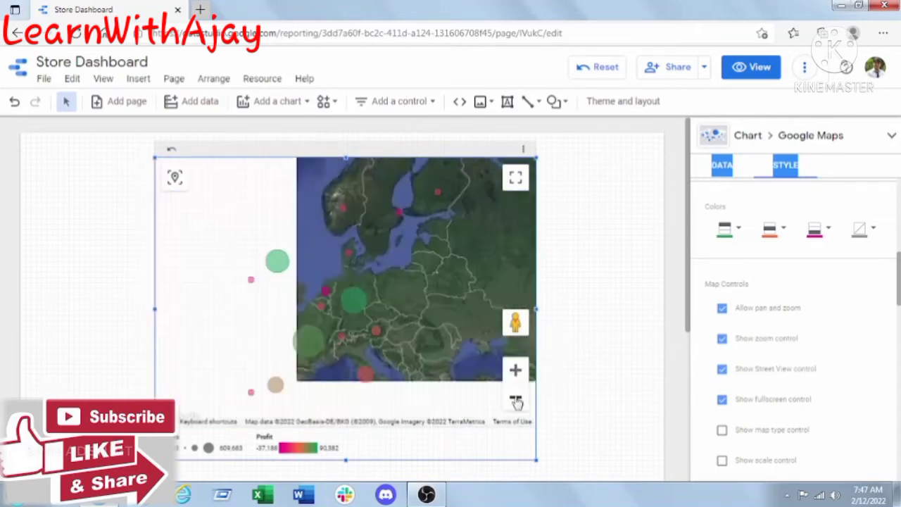
{"action": "left_click", "coordinate": [515, 399]}
{"action": "left_click", "coordinate": [515, 371]}
{"action": "left_click", "coordinate": [515, 371]}
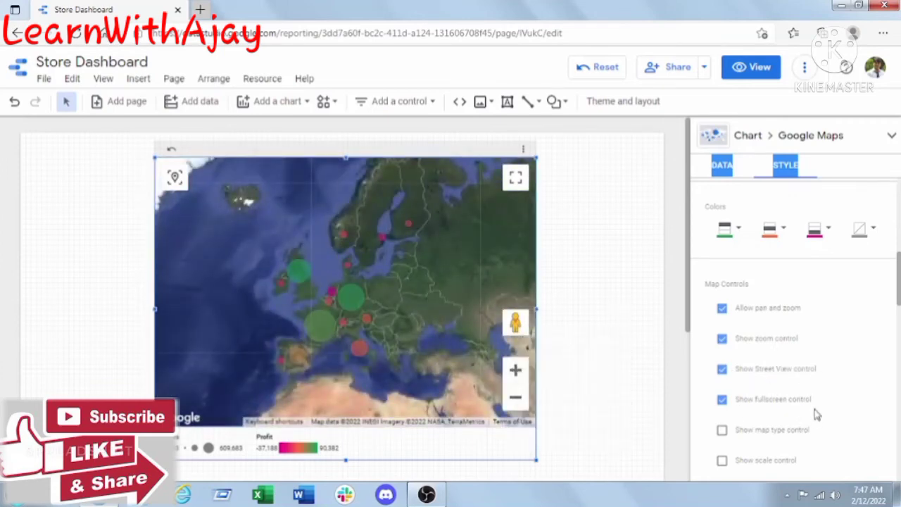
Review the map chart's remaining style settings: map controls, size and color legends, background and border, and chart header.
{"action": "scroll", "coordinate": [785, 347], "scroll_direction": "down", "scroll_amount": 3}
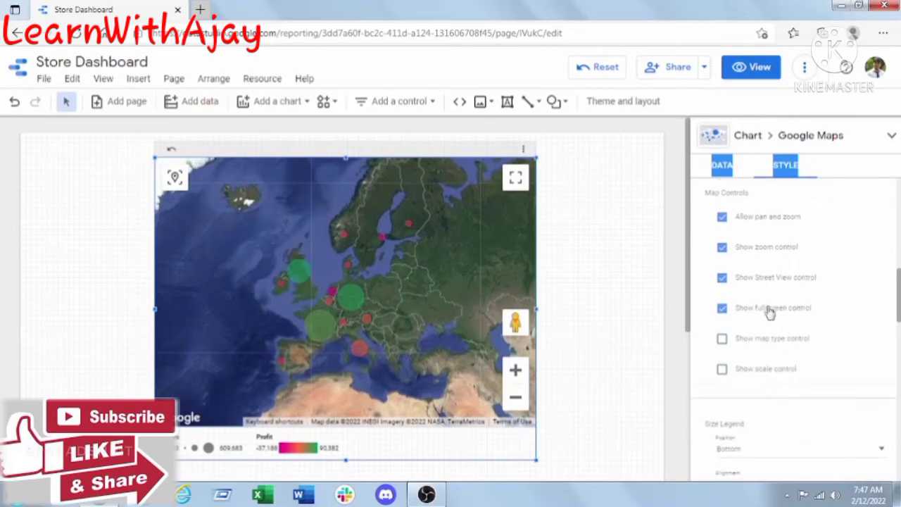
{"action": "scroll", "coordinate": [770, 314], "scroll_direction": "down", "scroll_amount": 3}
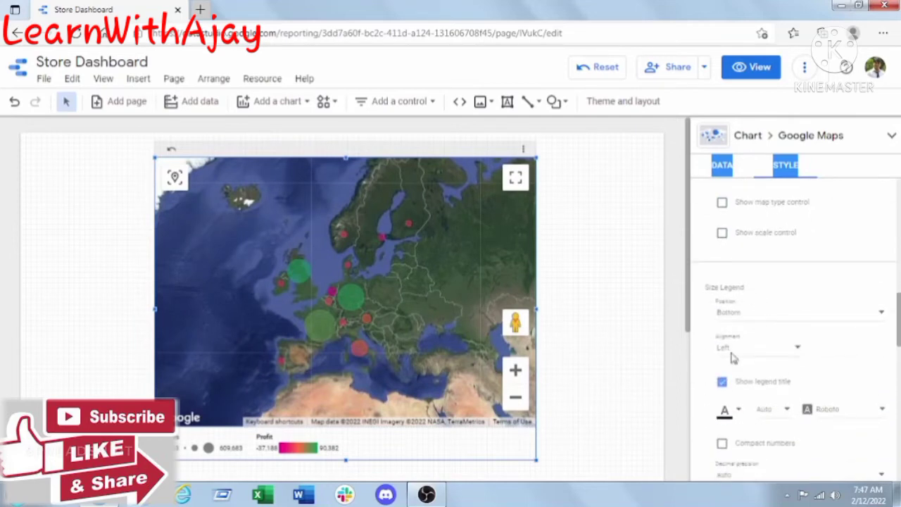
{"action": "scroll", "coordinate": [764, 388], "scroll_direction": "down", "scroll_amount": 3}
{"action": "scroll", "coordinate": [747, 345], "scroll_direction": "down", "scroll_amount": 3}
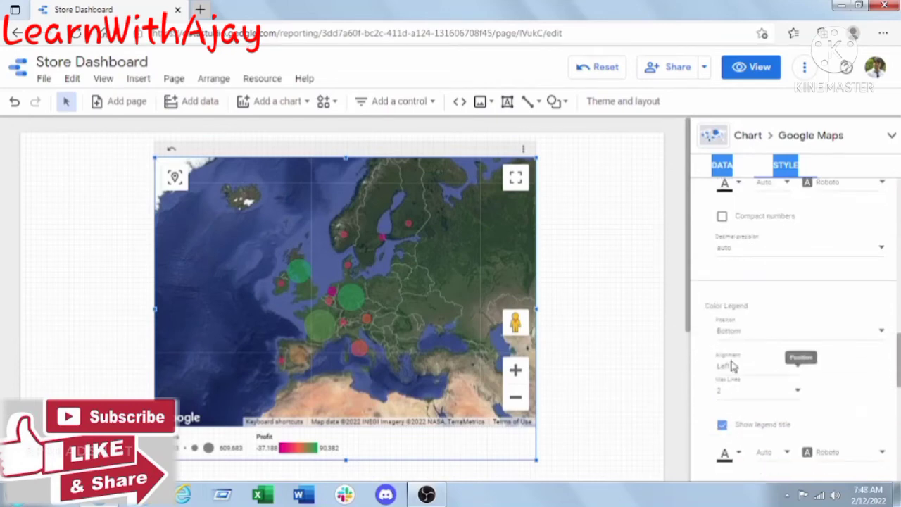
{"action": "scroll", "coordinate": [732, 366], "scroll_direction": "down", "scroll_amount": 2}
{"action": "scroll", "coordinate": [743, 387], "scroll_direction": "down", "scroll_amount": 2}
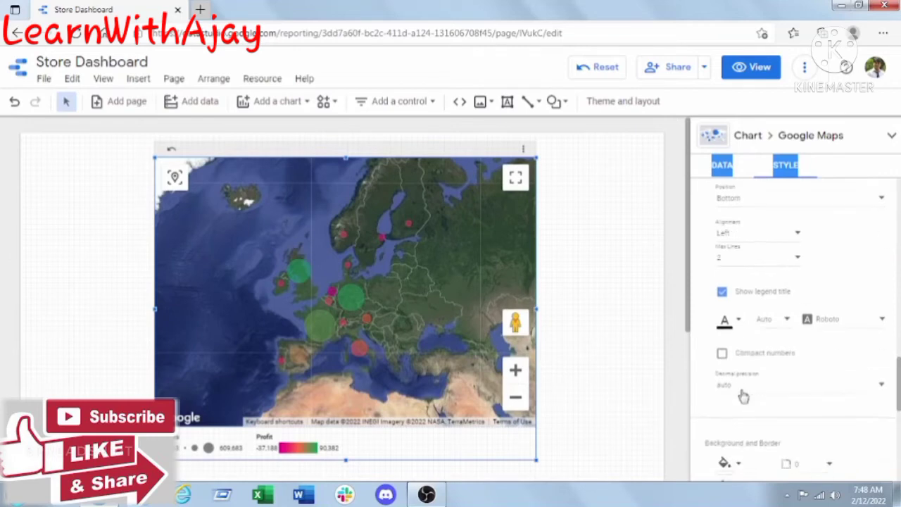
{"action": "scroll", "coordinate": [747, 406], "scroll_direction": "down", "scroll_amount": 1}
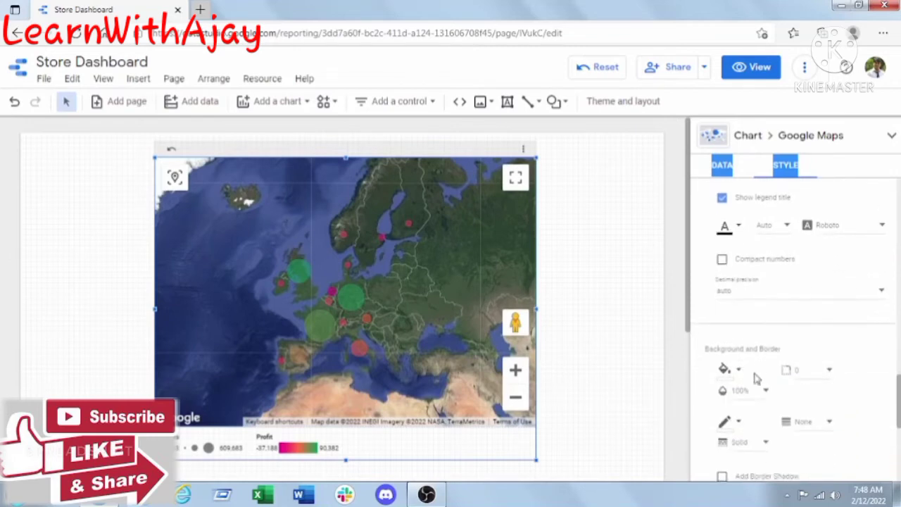
{"action": "scroll", "coordinate": [754, 387], "scroll_direction": "down", "scroll_amount": 2}
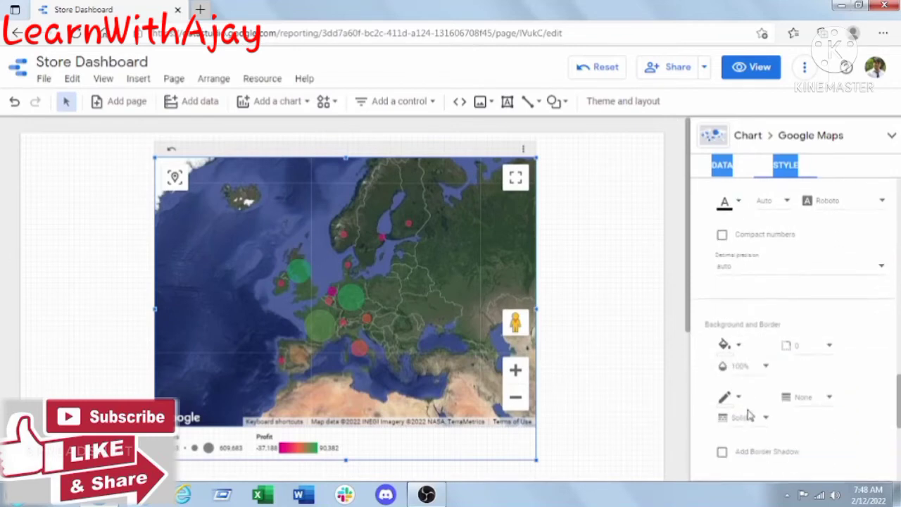
{"action": "scroll", "coordinate": [809, 398], "scroll_direction": "down", "scroll_amount": 4}
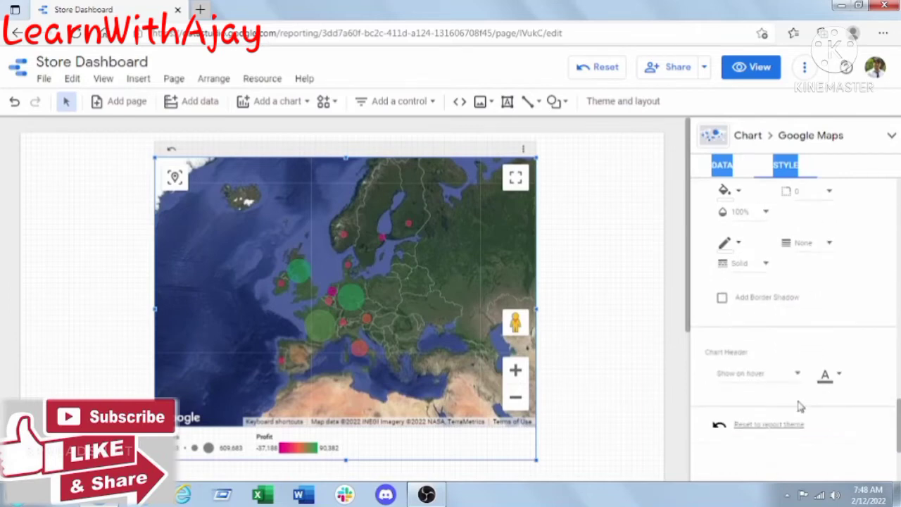
{"action": "scroll", "coordinate": [788, 415], "scroll_direction": "up", "scroll_amount": 6}
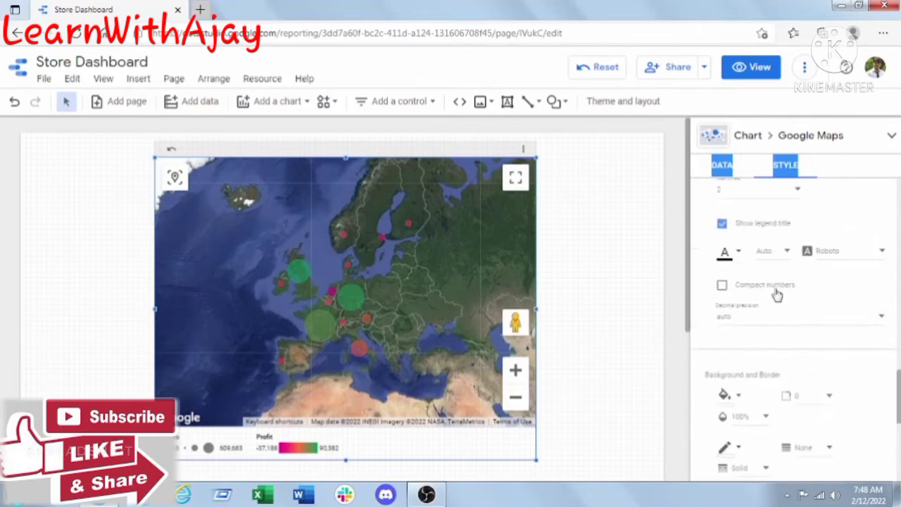
{"action": "scroll", "coordinate": [774, 294], "scroll_direction": "up", "scroll_amount": 6}
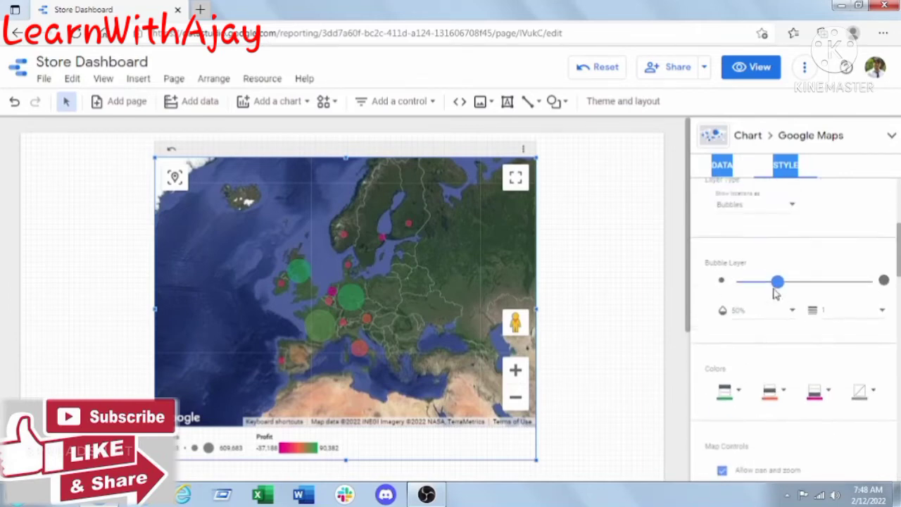
{"action": "scroll", "coordinate": [774, 294], "scroll_direction": "up", "scroll_amount": 3}
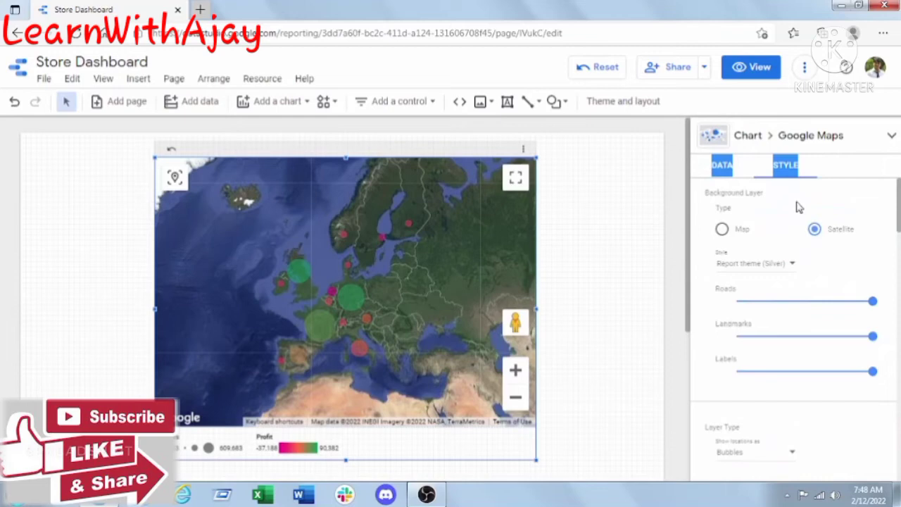
Switch the report to view mode and inspect the sales and profit tooltips of the European country bubbles, zooming out and in.
{"action": "left_click", "coordinate": [756, 70]}
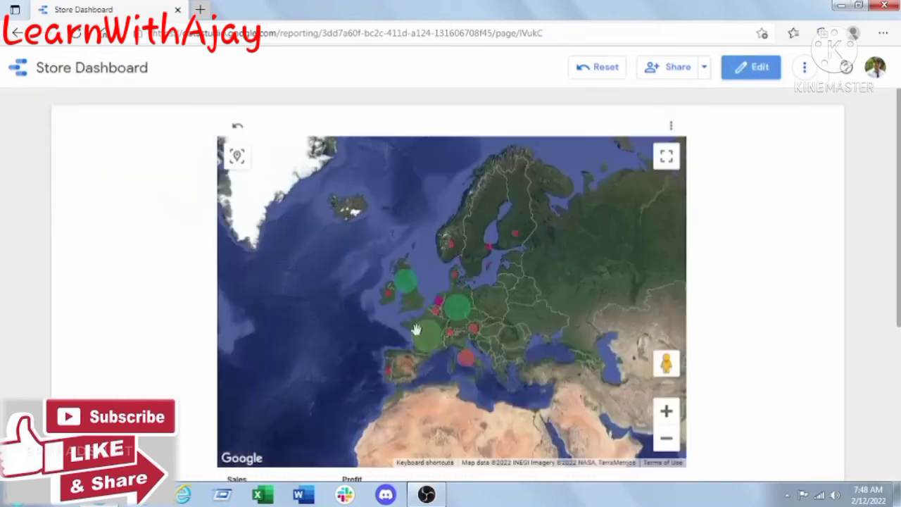
{"action": "mouse_move", "coordinate": [452, 324]}
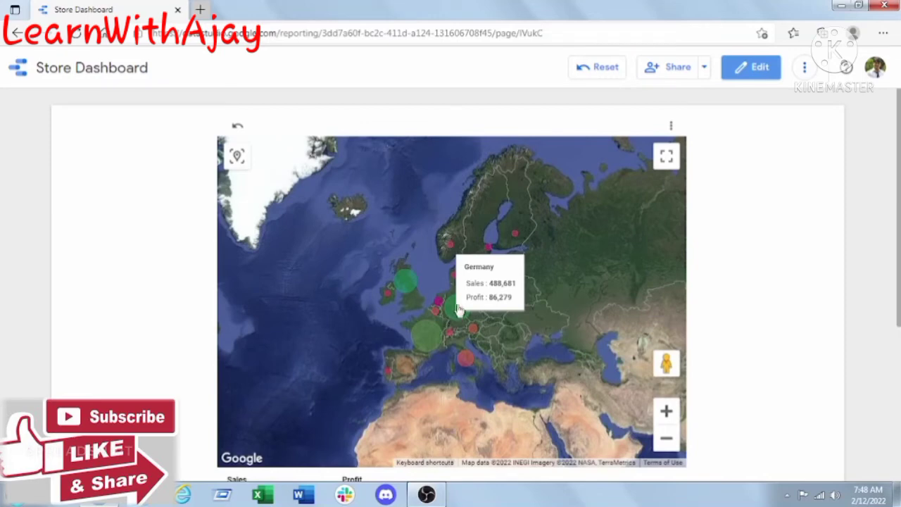
{"action": "mouse_move", "coordinate": [418, 334]}
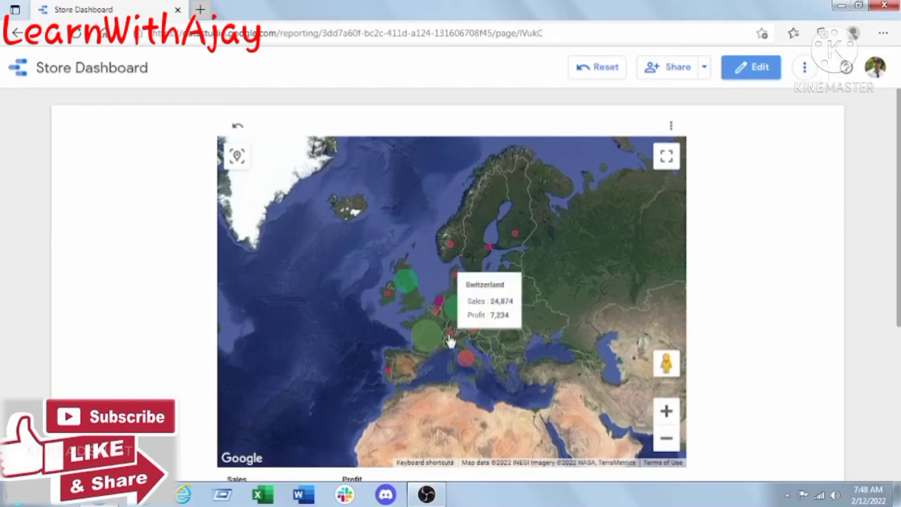
{"action": "mouse_move", "coordinate": [390, 376]}
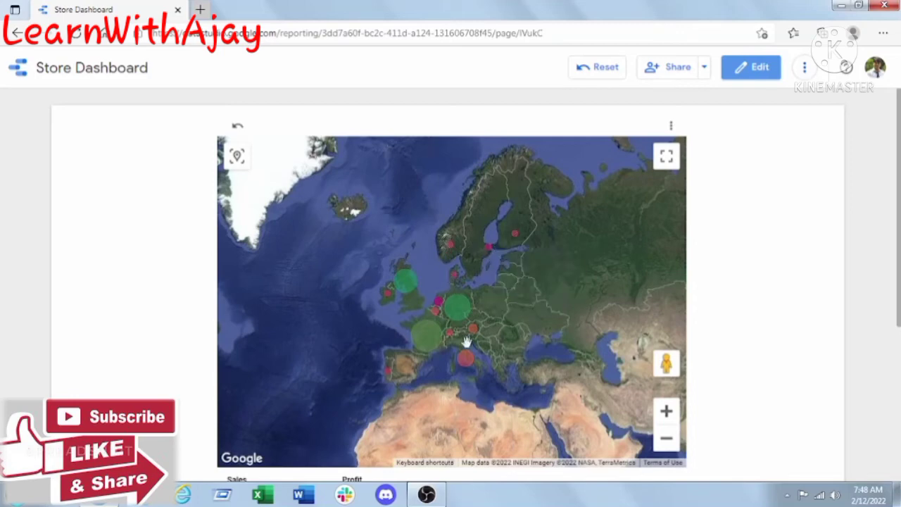
{"action": "double_click", "coordinate": [667, 441]}
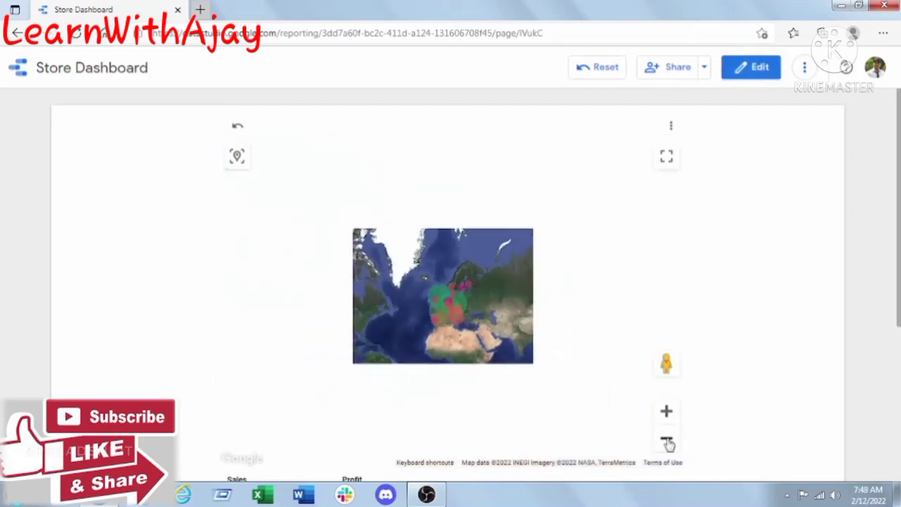
{"action": "double_click", "coordinate": [665, 410]}
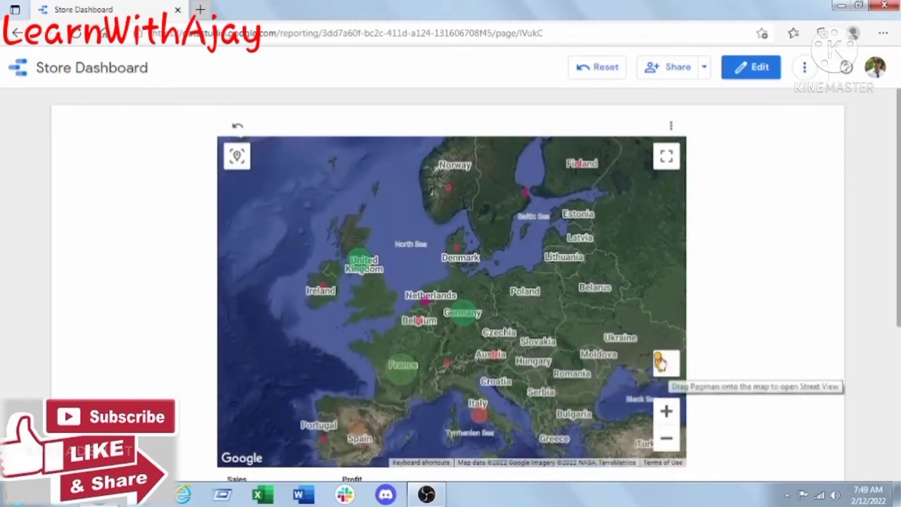
Open Street View at a spot on the European map, reset the chart's view, and return to the bubble map.
{"action": "left_click", "coordinate": [667, 366]}
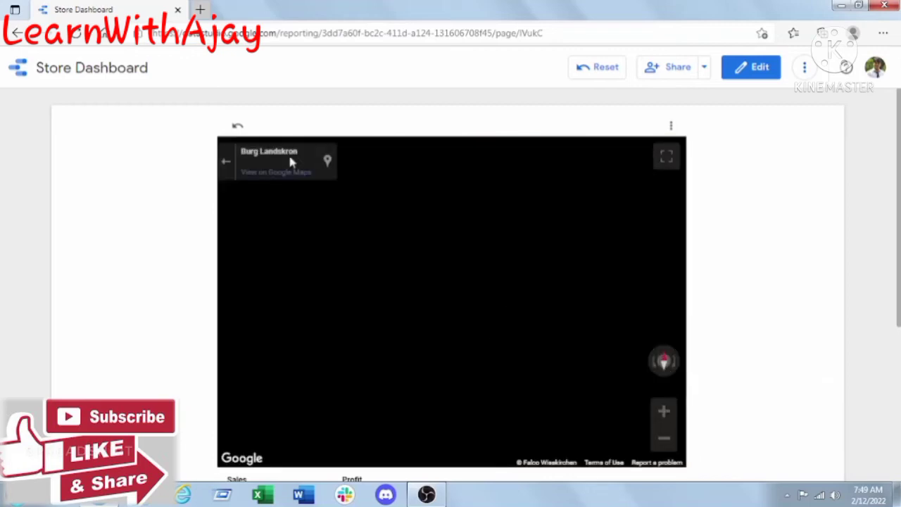
{"action": "left_click", "coordinate": [237, 126]}
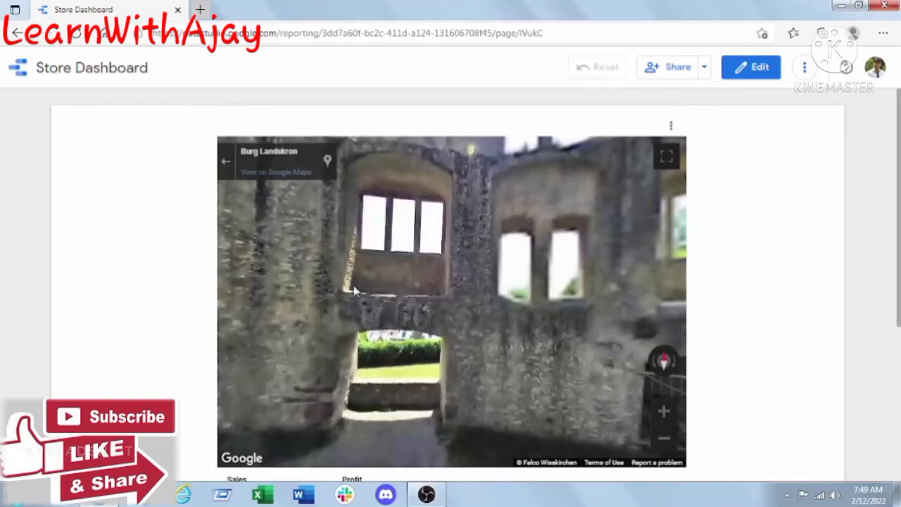
{"action": "left_click", "coordinate": [220, 157]}
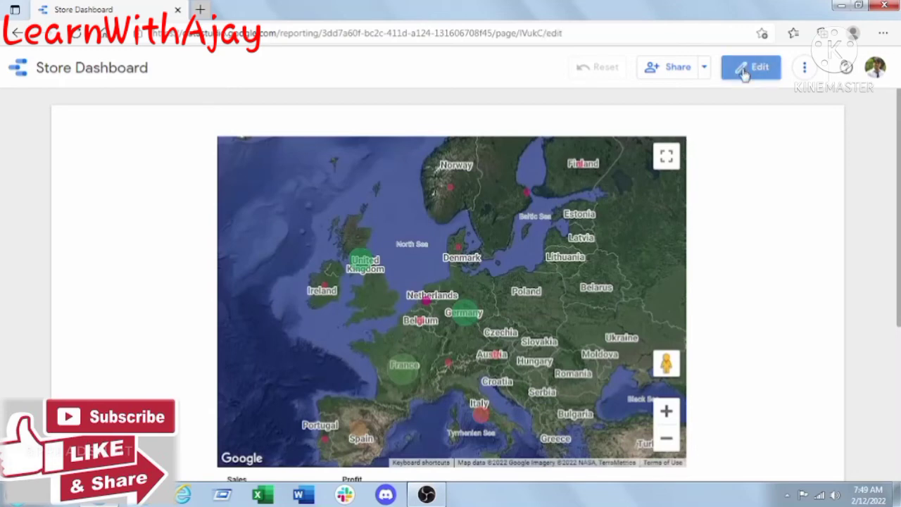
Return the report to edit mode and change the bubble map's background layer type to Map.
{"action": "left_click", "coordinate": [744, 70]}
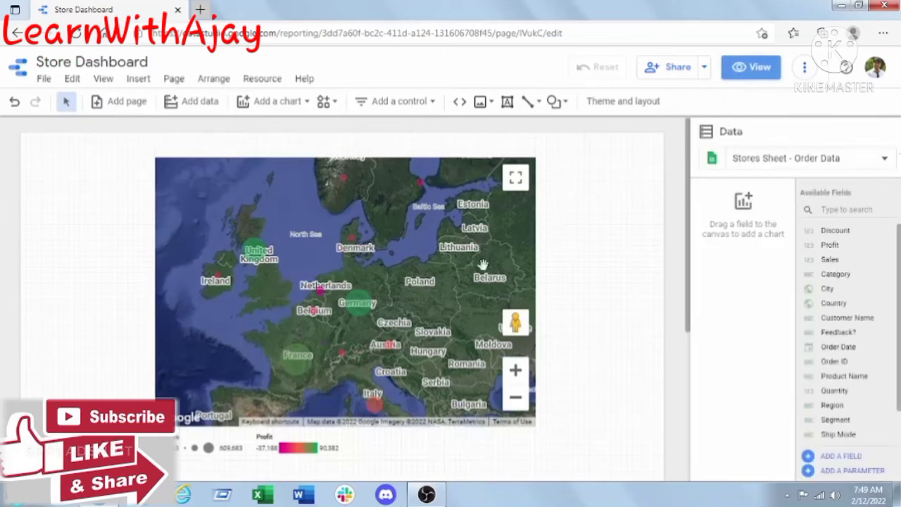
{"action": "left_click", "coordinate": [436, 266]}
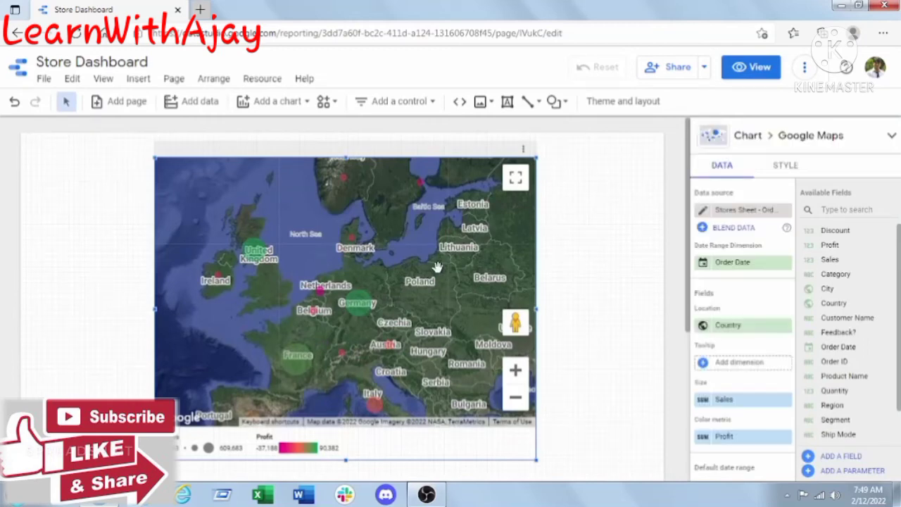
{"action": "left_click", "coordinate": [788, 169]}
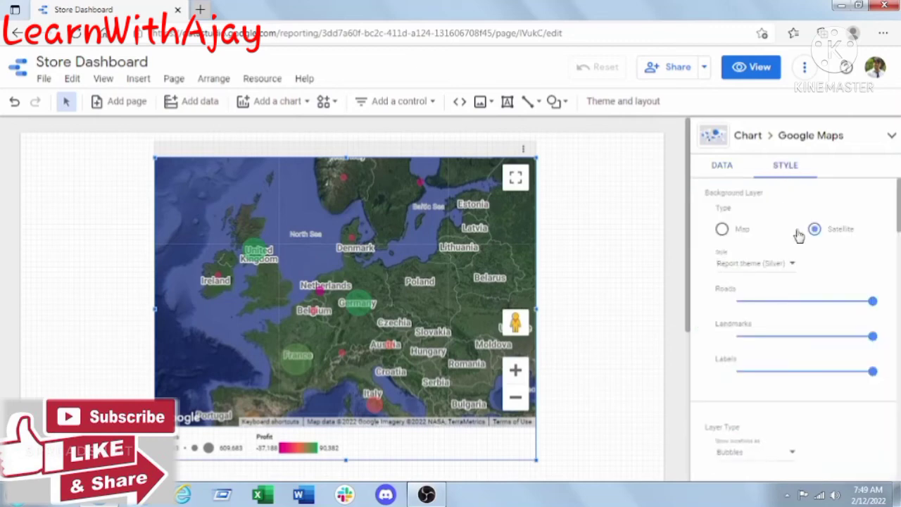
{"action": "left_click", "coordinate": [720, 229]}
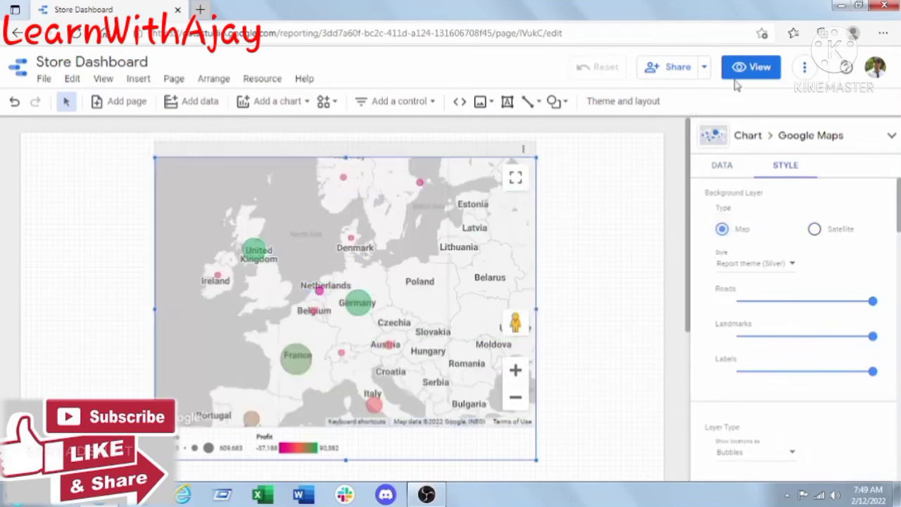
View the restyled report, inspect the tooltips of the country bubbles such as Germany and France, and zoom the map out.
{"action": "left_click", "coordinate": [754, 70]}
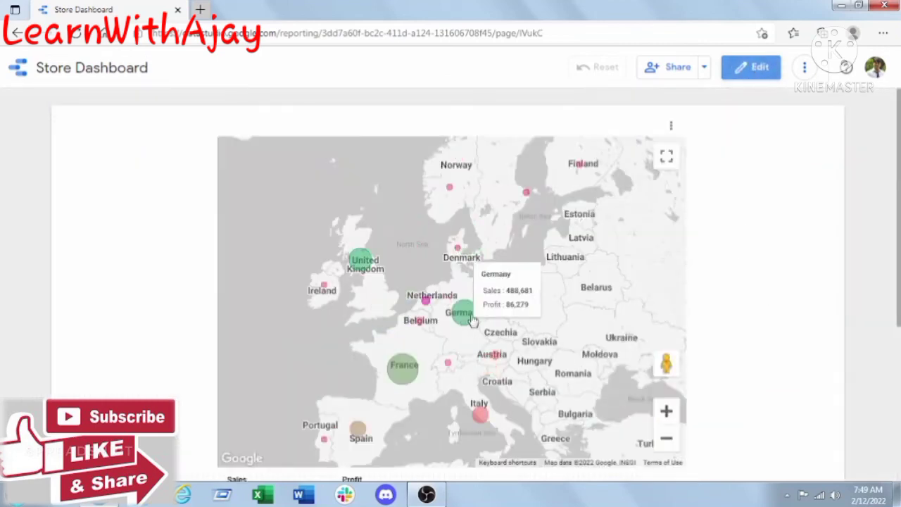
{"action": "mouse_move", "coordinate": [359, 268]}
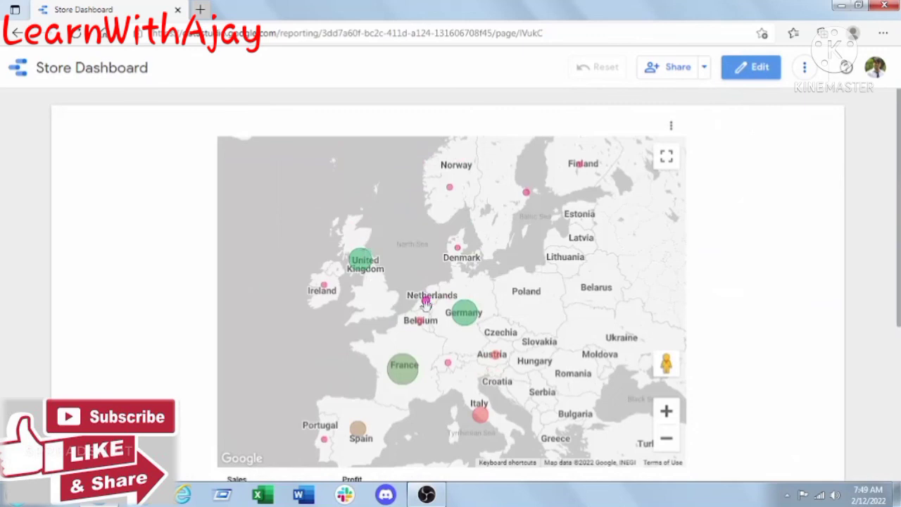
{"action": "mouse_move", "coordinate": [413, 373]}
{"action": "mouse_move", "coordinate": [498, 360]}
{"action": "scroll", "coordinate": [530, 314], "scroll_direction": "down", "scroll_amount": 1}
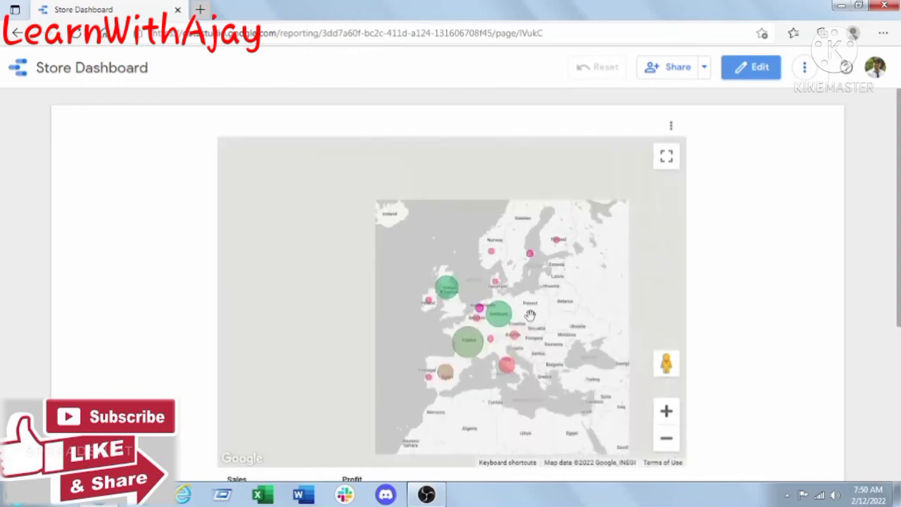
{"action": "scroll", "coordinate": [530, 314], "scroll_direction": "down", "scroll_amount": 1}
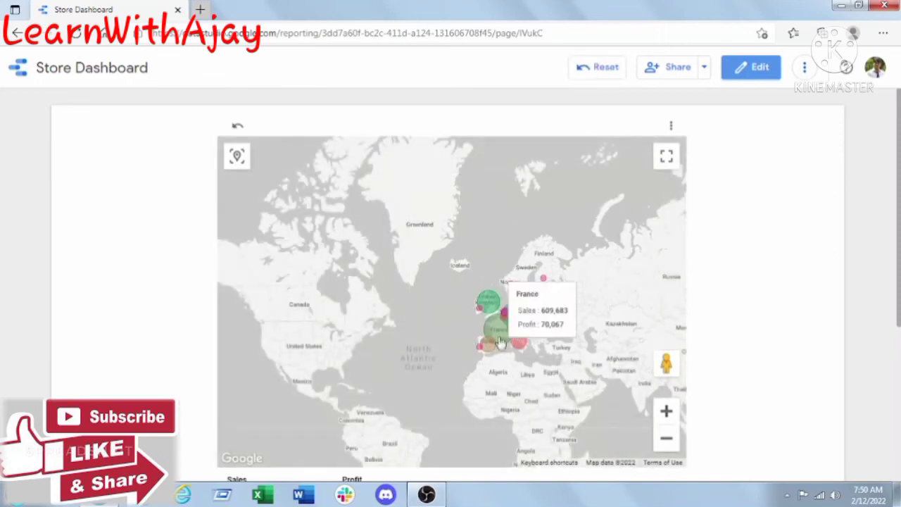